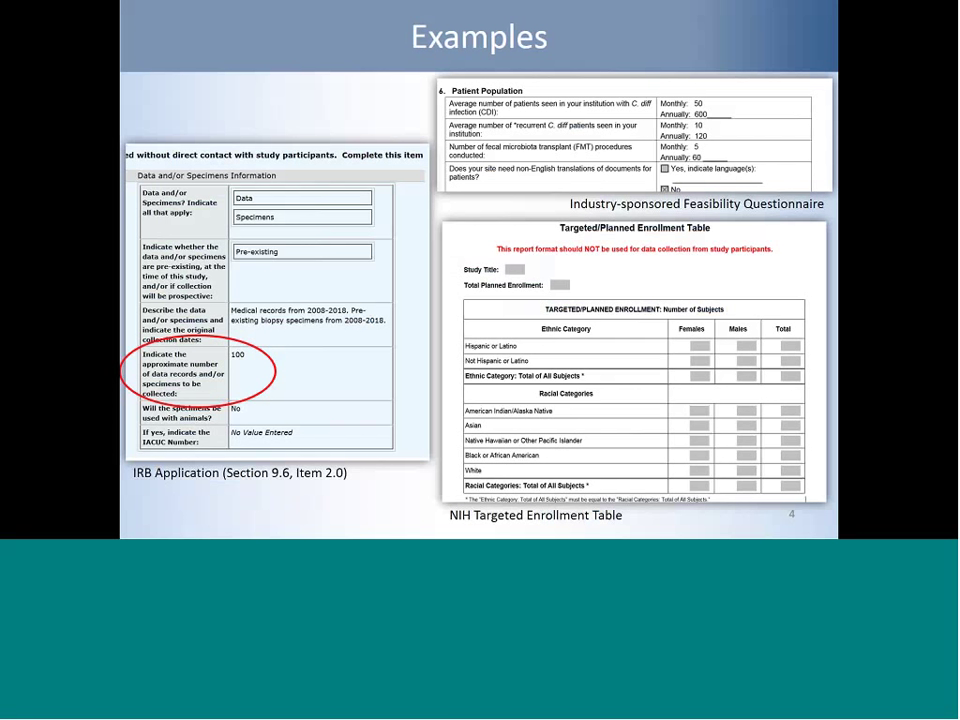
Step: Advance the slideshow to the LADR Overview slide with participating sites and per-site counts
key(Right)
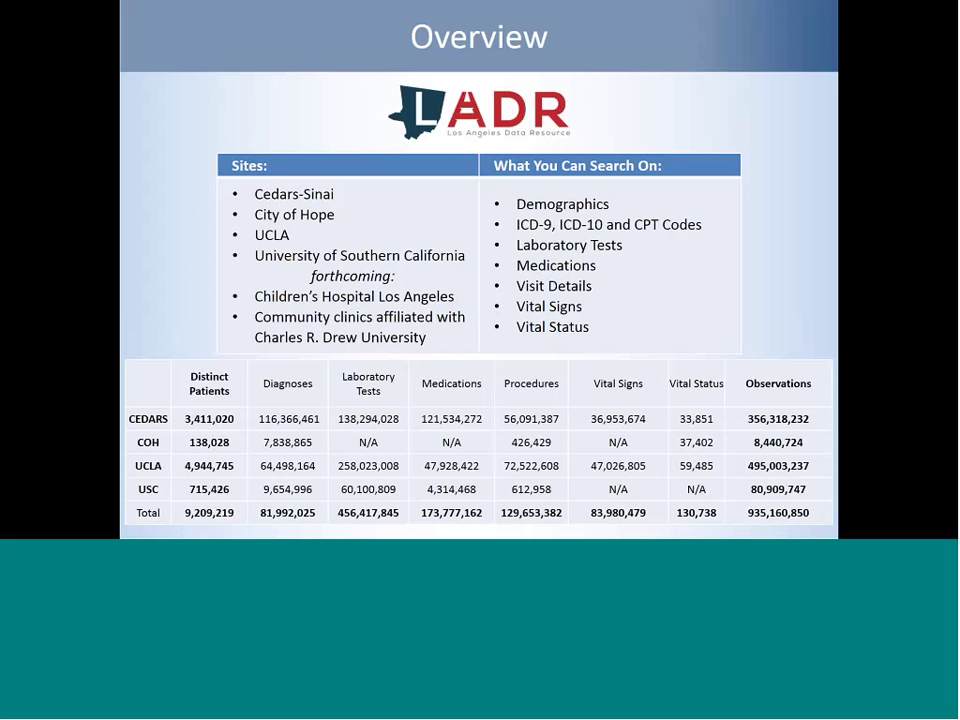
Step: End the slideshow so PowerPoint returns to Normal view at slide 5 of 7
key(Escape)
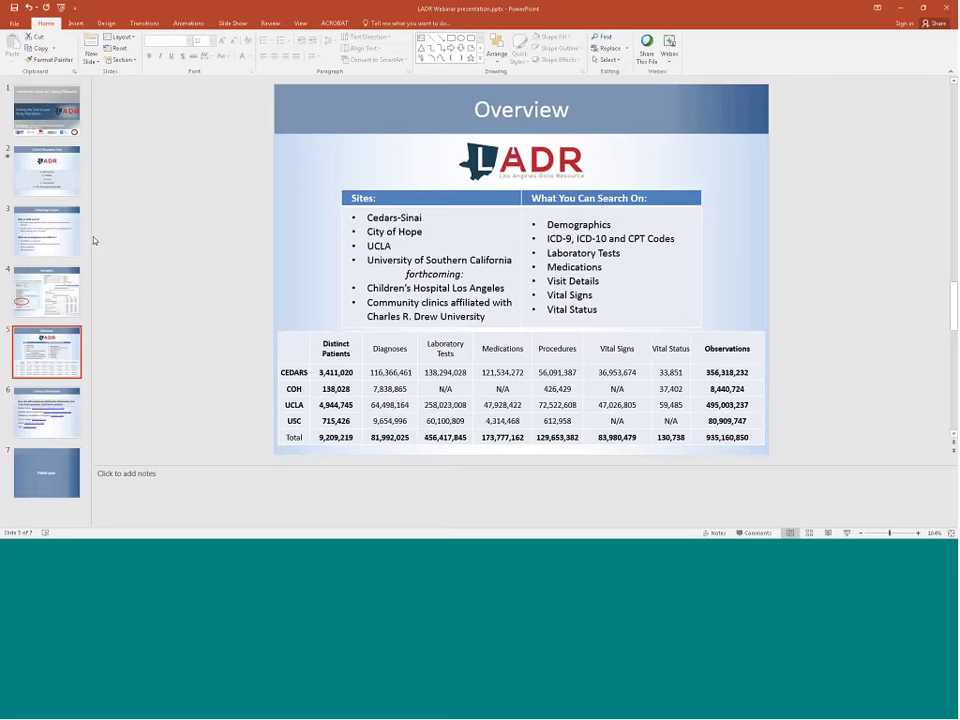
Step: Switch from PowerPoint to the Firefox window showing the SHRINE login page
key(alt+Tab)
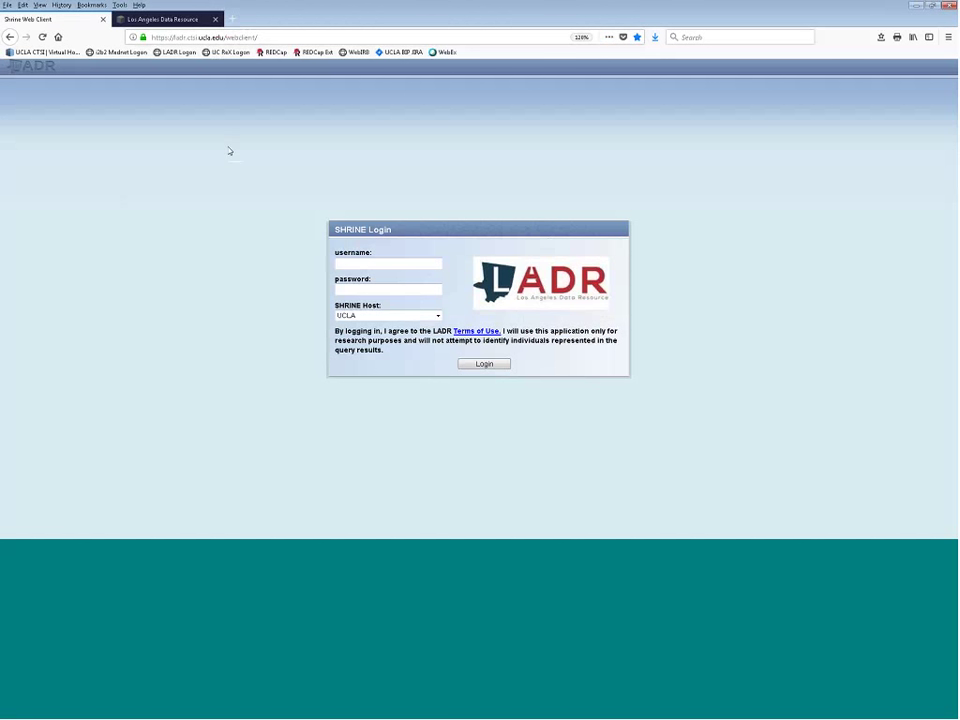
Step: Log in to the SHRINE Web Client with the account username and password
key(Tab)
text(********)
click(486, 364)
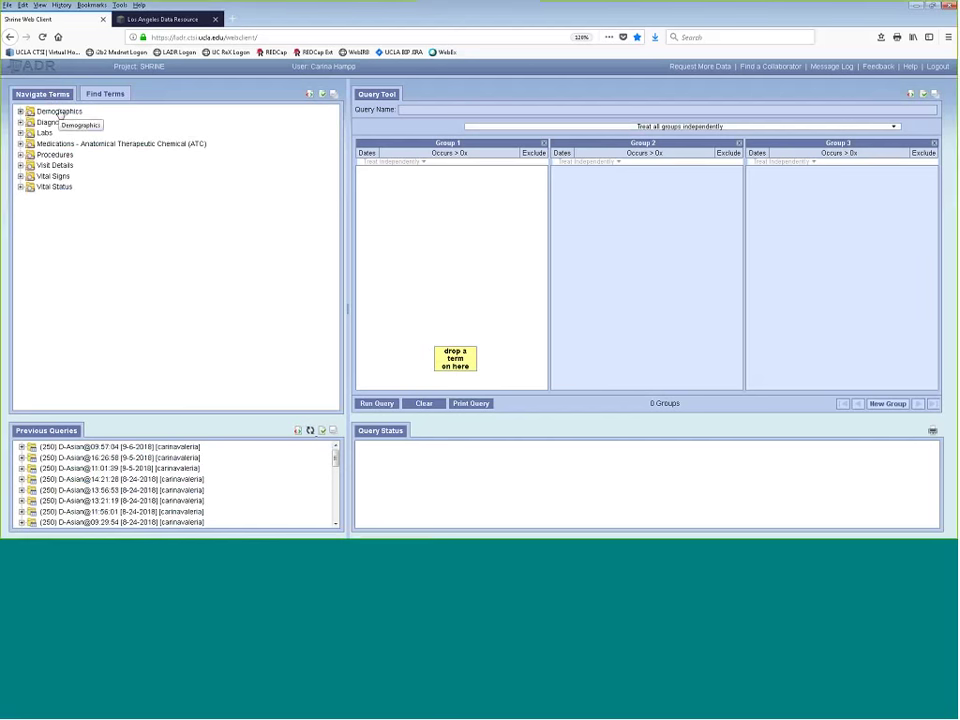
Step: Expand Demographics, Diagnoses, Procedures, Visit Details and Vital Status in the Navigate Terms tree
double_click(52, 112)
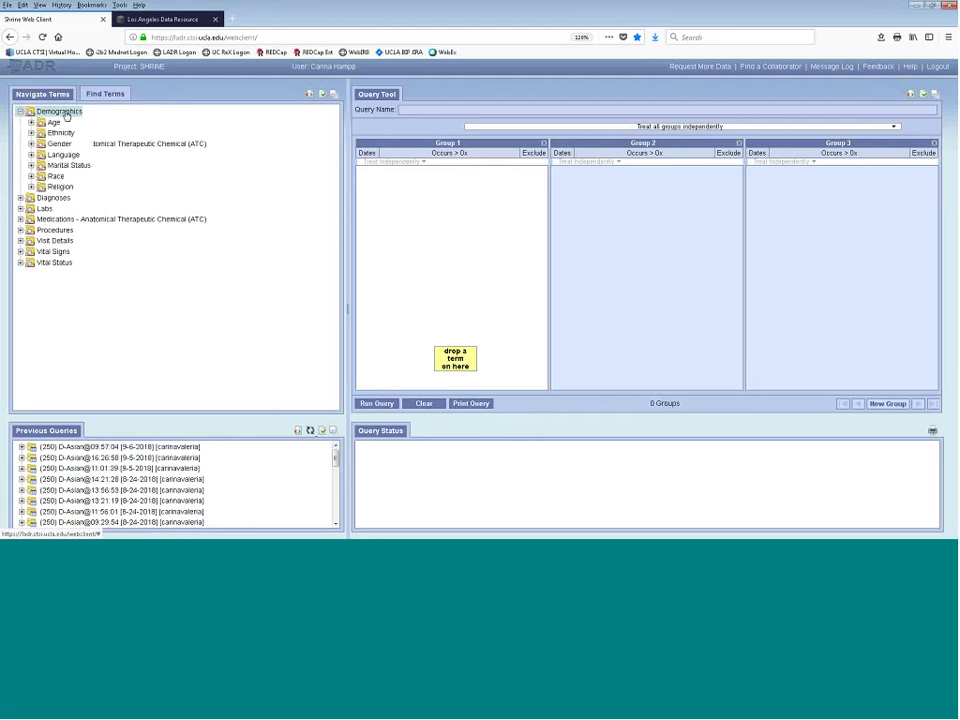
double_click(53, 198)
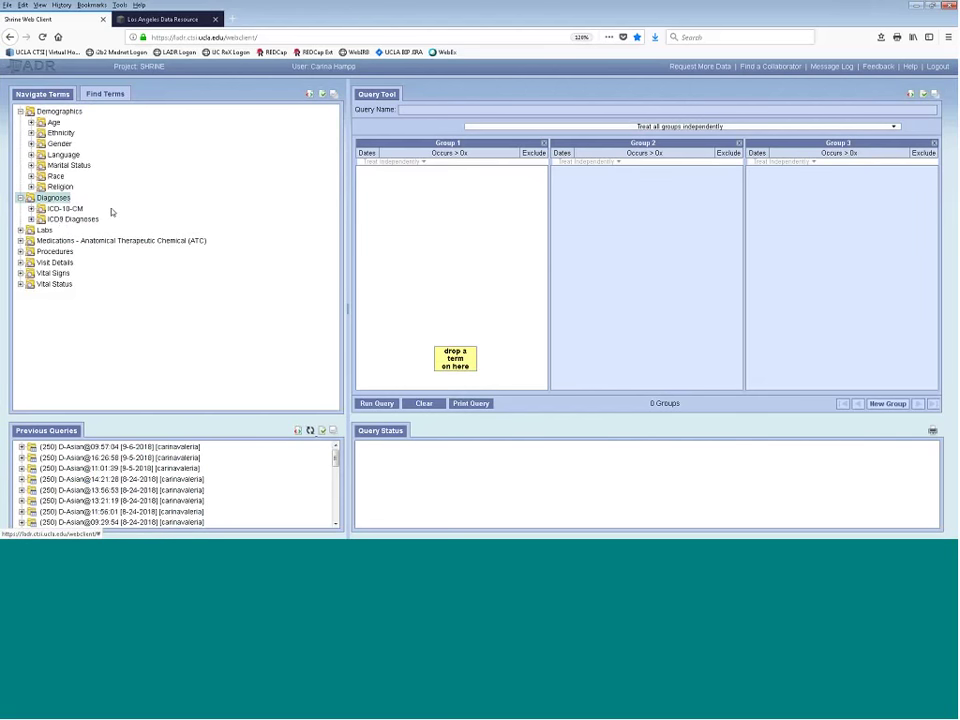
double_click(56, 252)
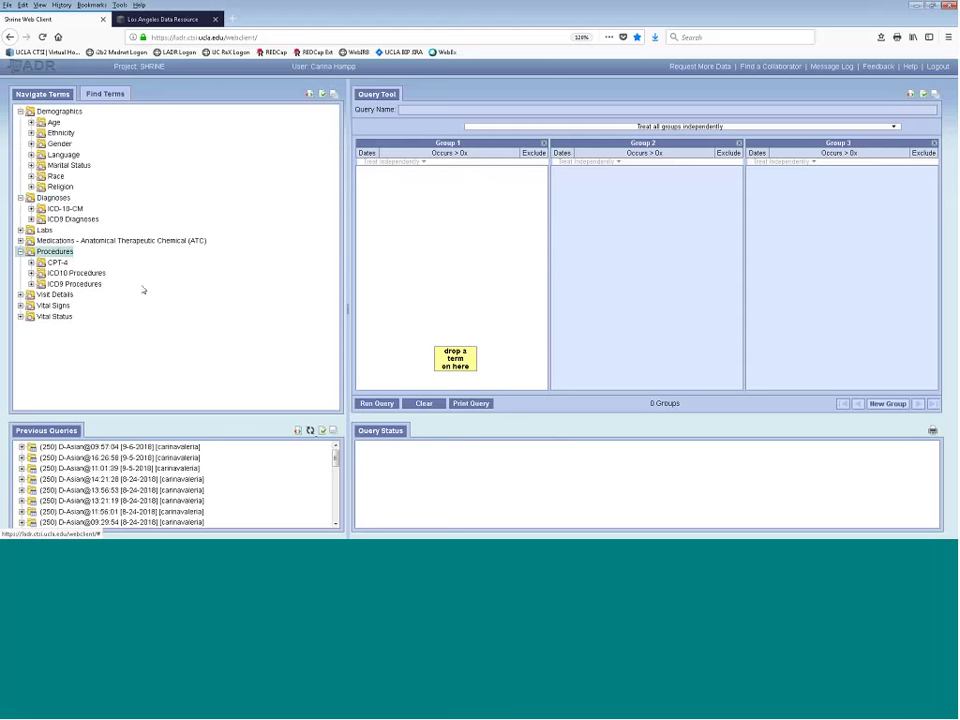
double_click(56, 295)
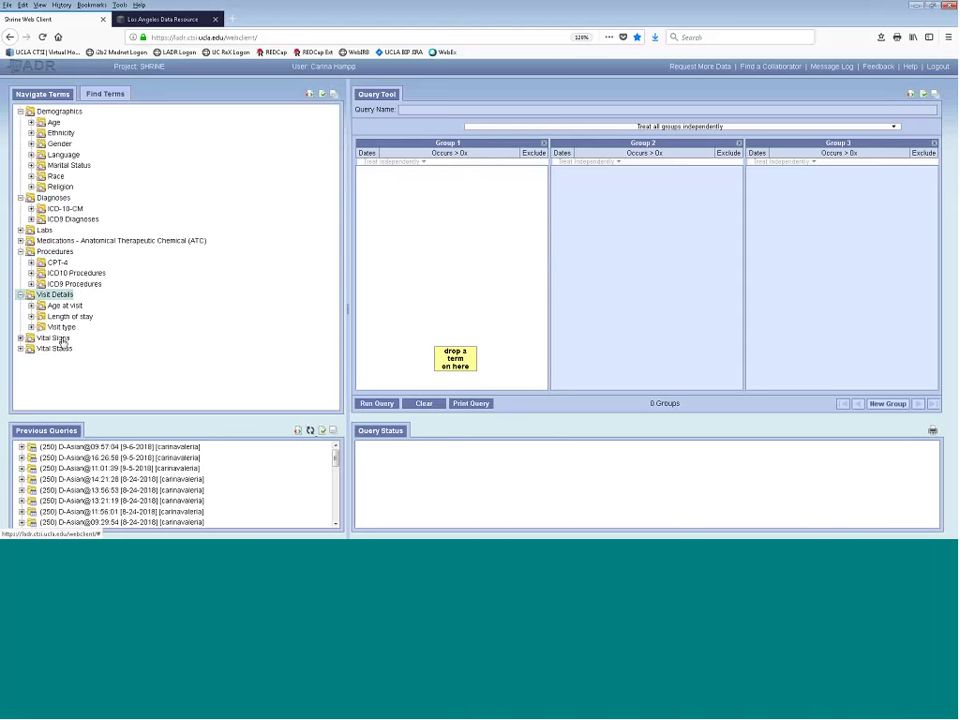
double_click(58, 347)
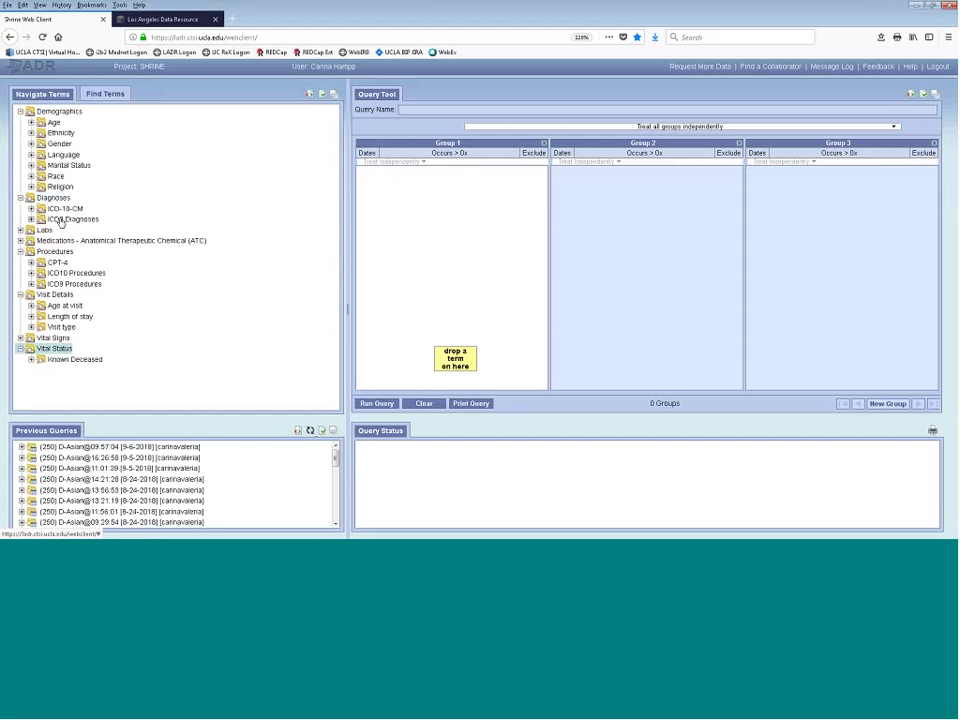
Step: Drill through ICD9 Diagnoses > Diseases and injuries > 240-279 > 249-259 > (250) Diabetes mellitus > 250.0
click(89, 223)
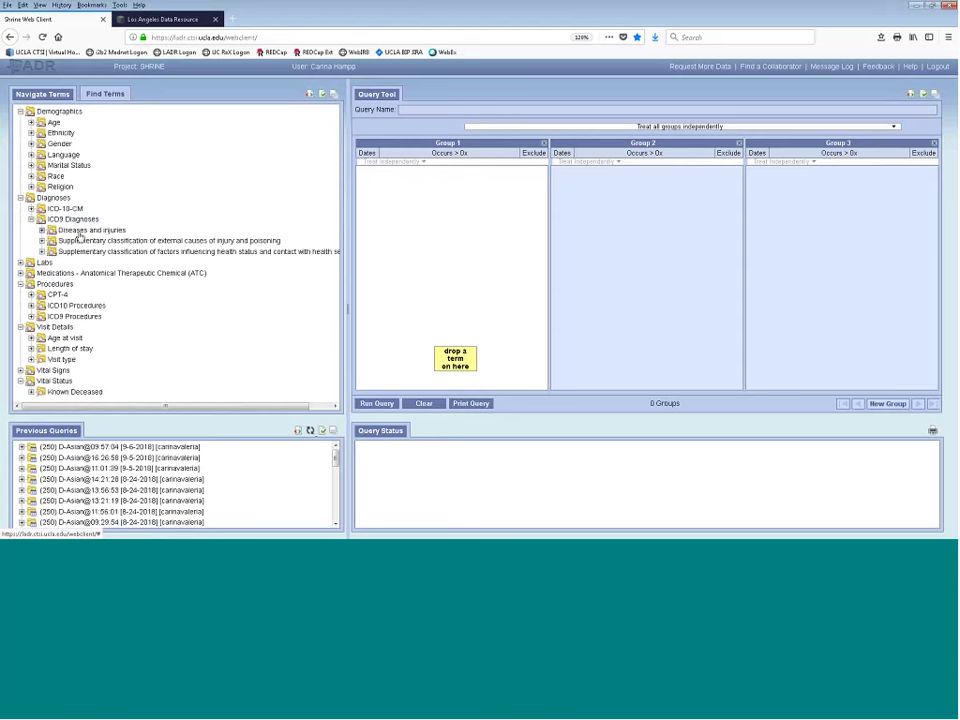
click(80, 233)
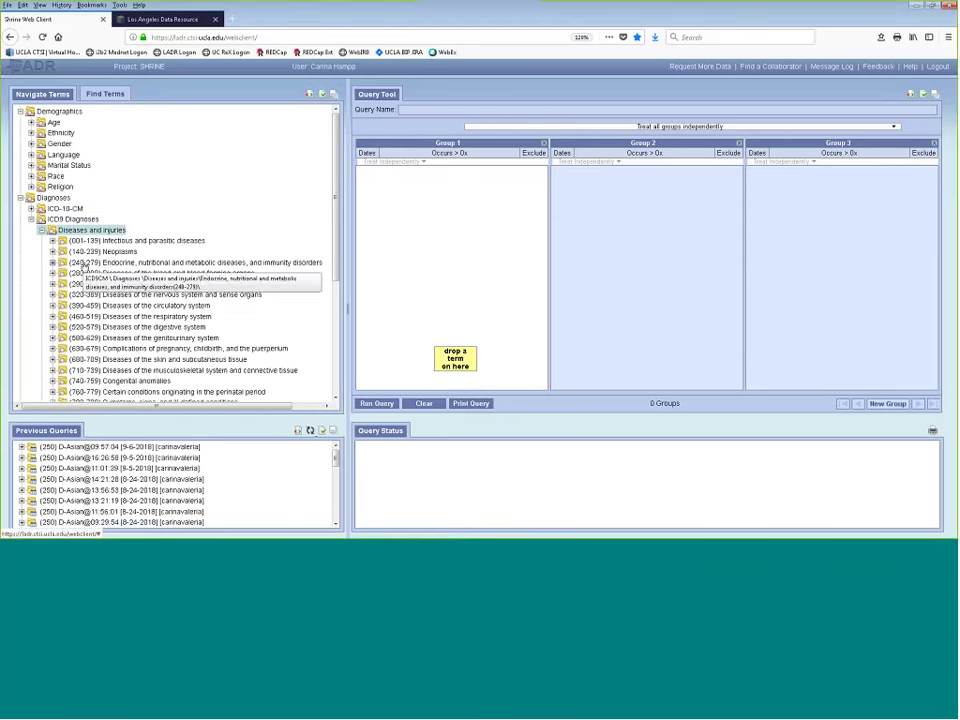
click(88, 263)
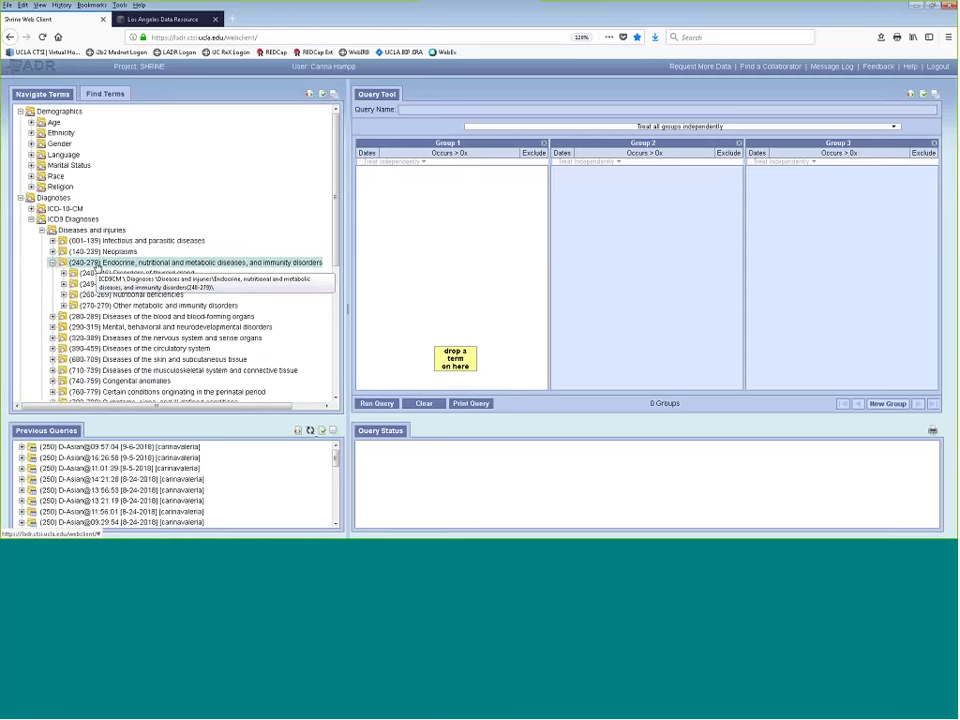
click(96, 285)
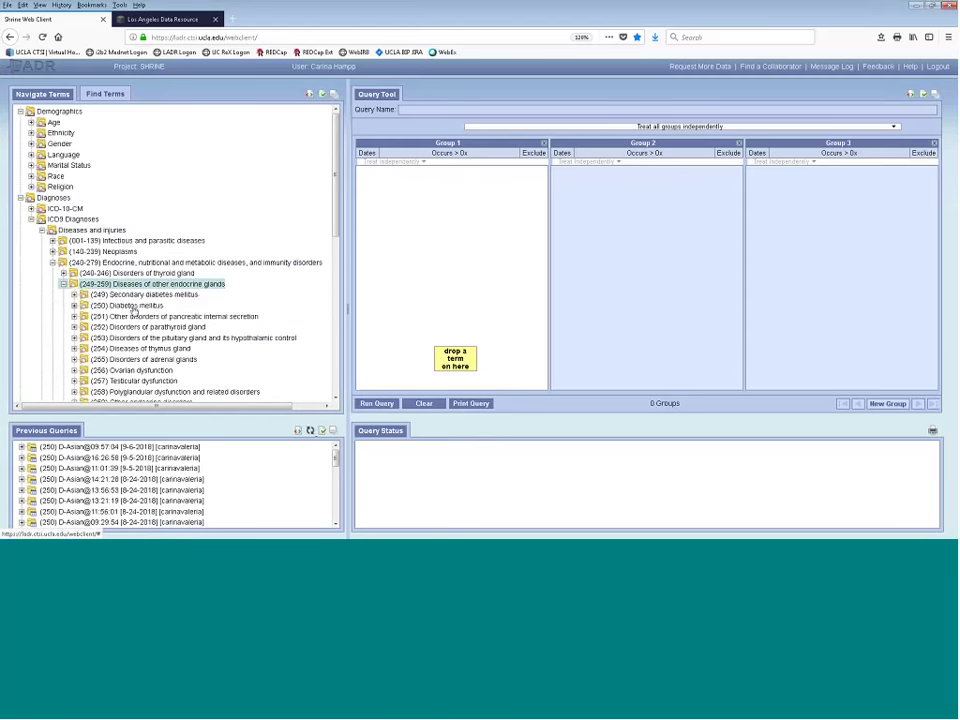
click(131, 306)
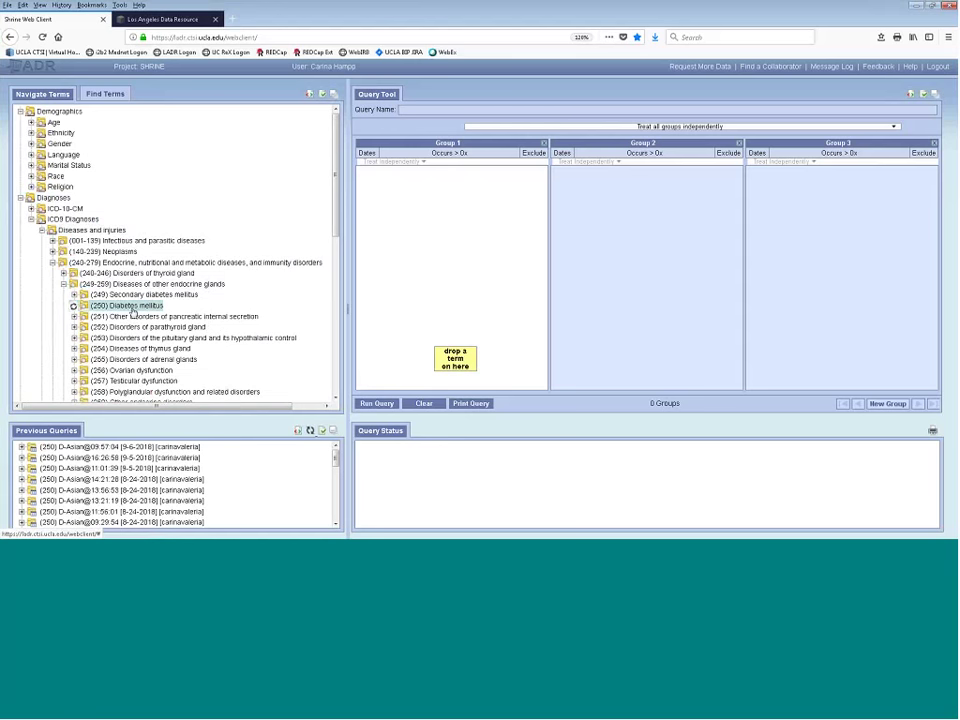
click(124, 318)
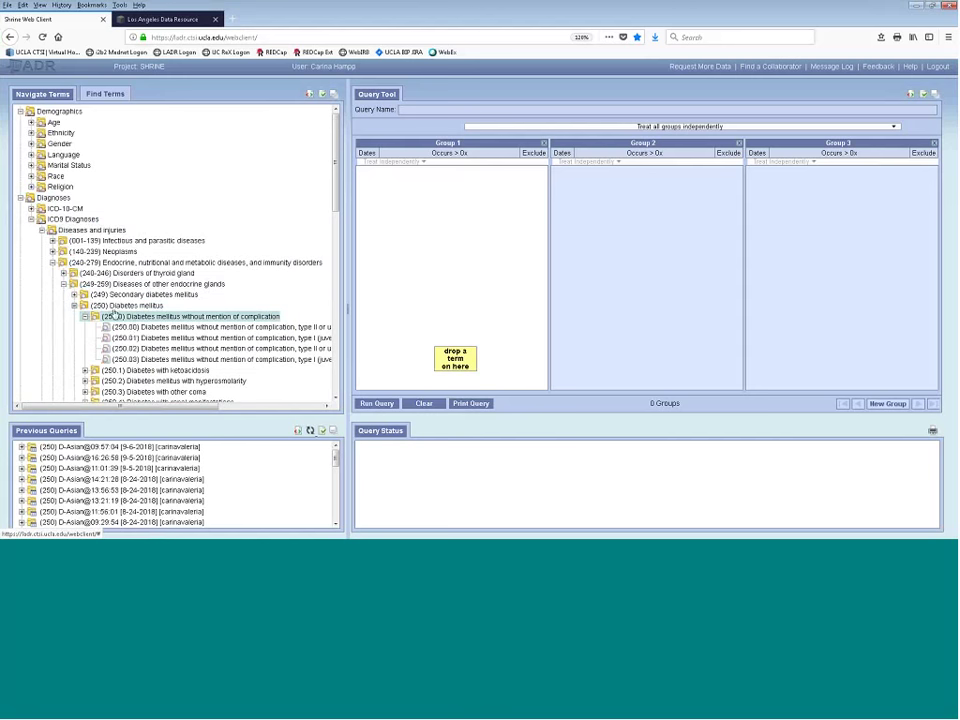
Step: Drag (250) Diabetes mellitus from the term tree into query Group 1
drag(125, 306, 413, 177)
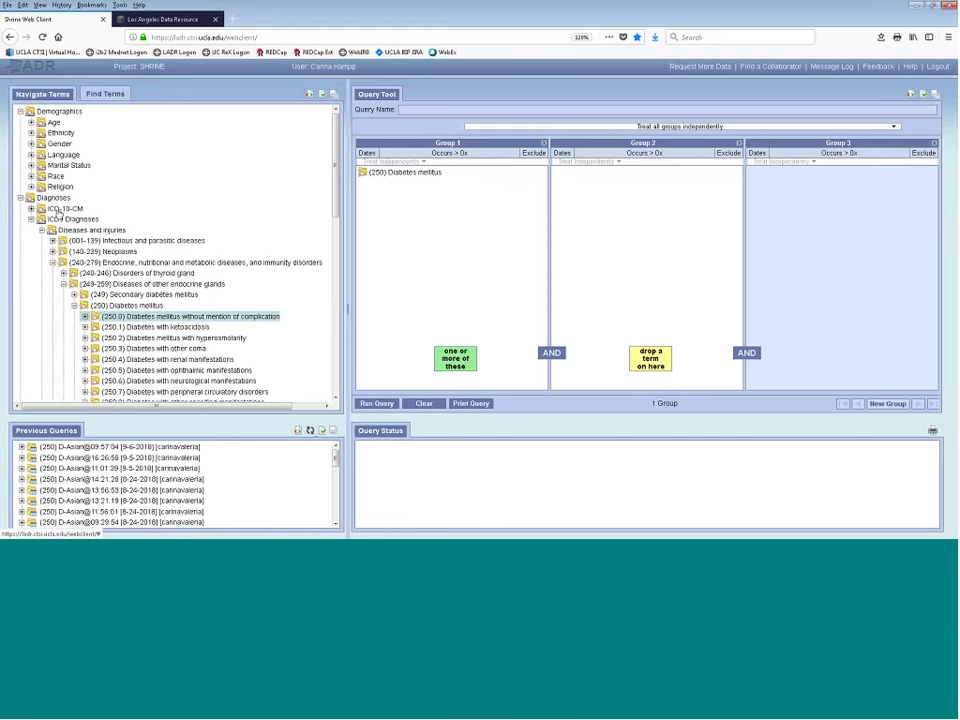
Step: Search Find Terms for '250' in Diagnoses and locate the (250) Diabetes mellitus result in the tree
click(105, 94)
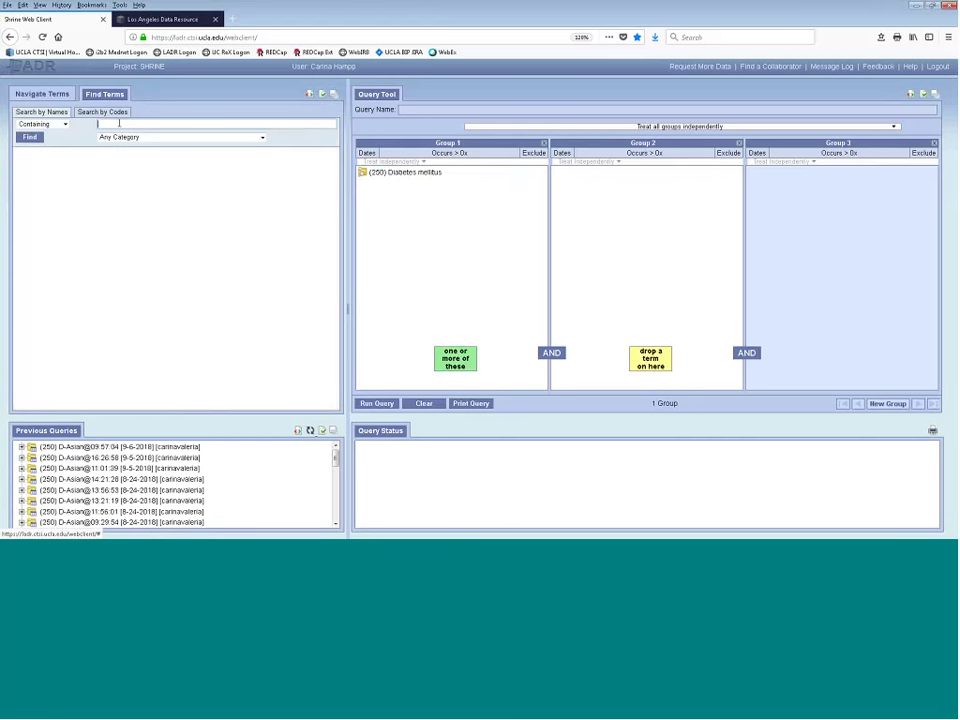
click(119, 123)
text(250)
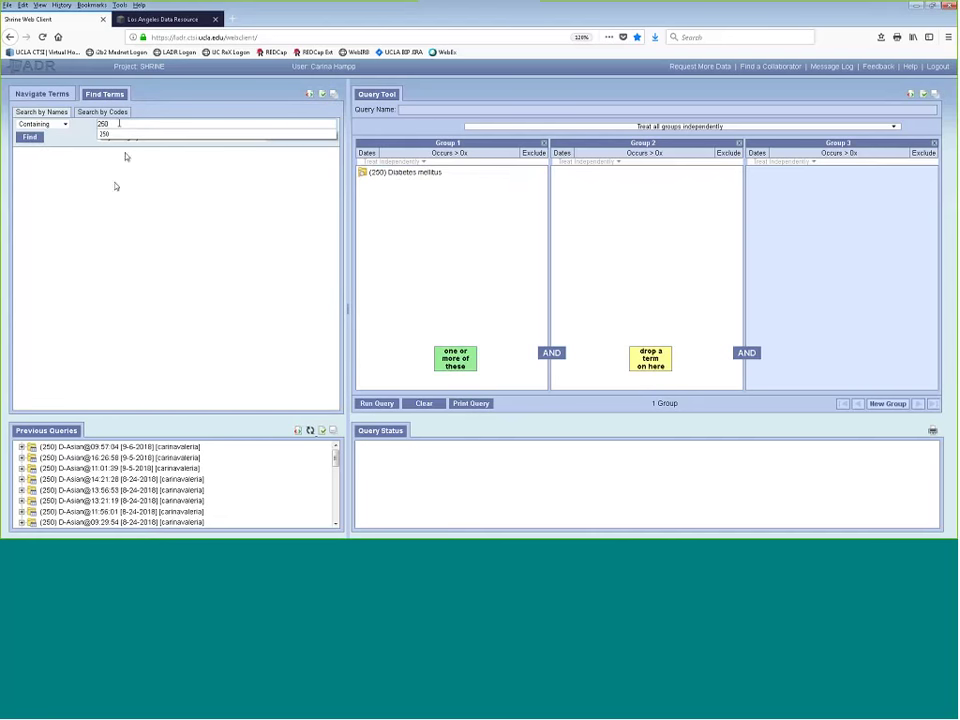
click(118, 138)
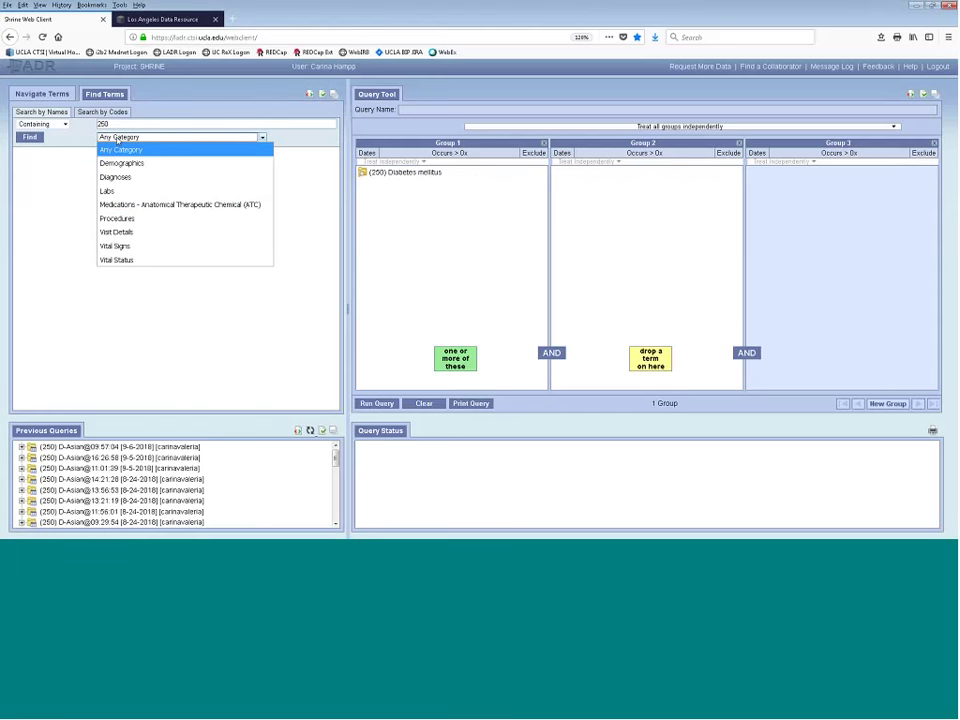
click(115, 177)
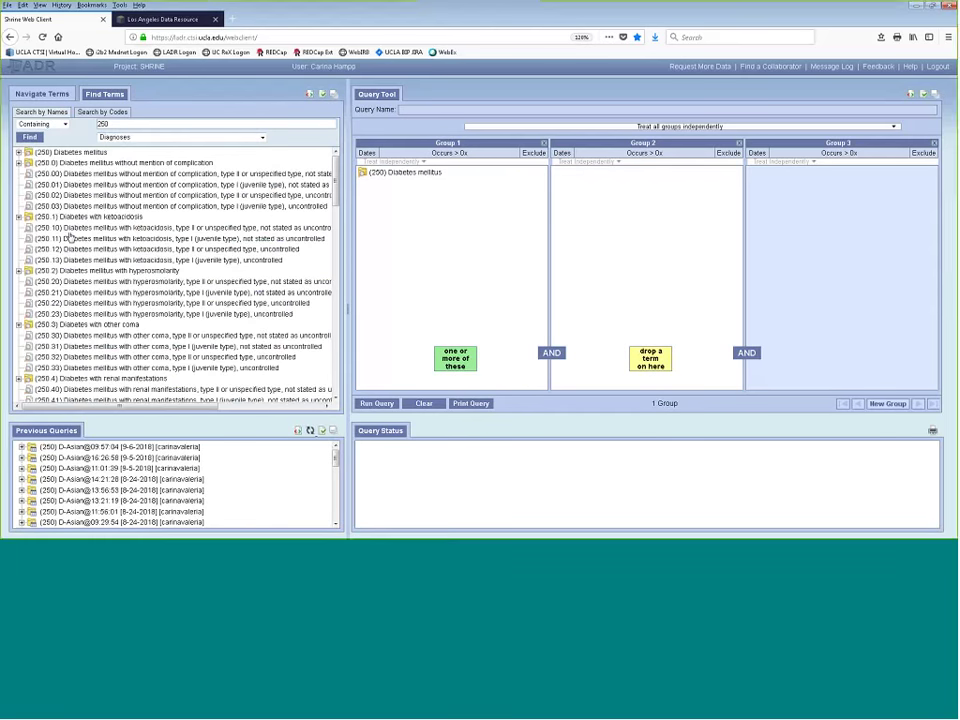
double_click(82, 176)
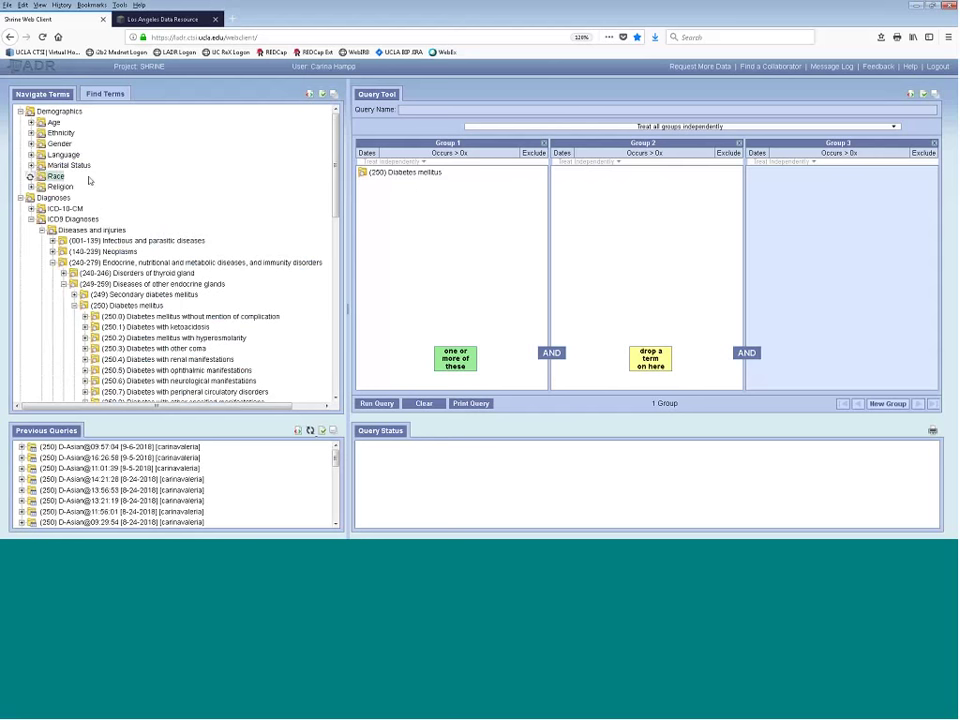
Step: Expand Race and add Asian and Black or African American to Group 2
double_click(57, 177)
drag(67, 199, 624, 180)
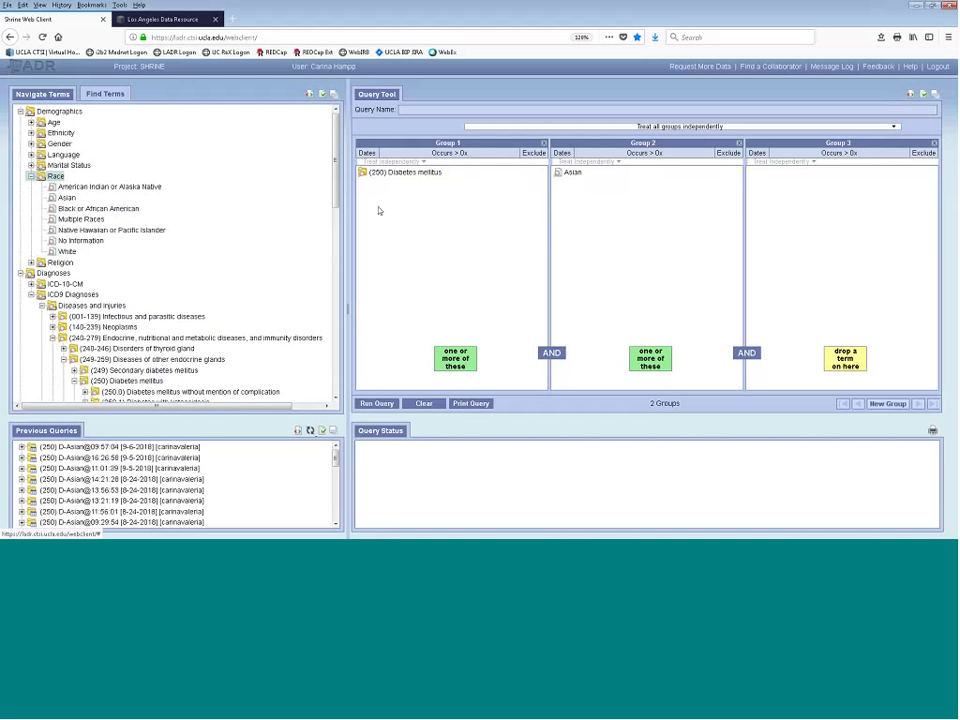
drag(115, 212, 573, 194)
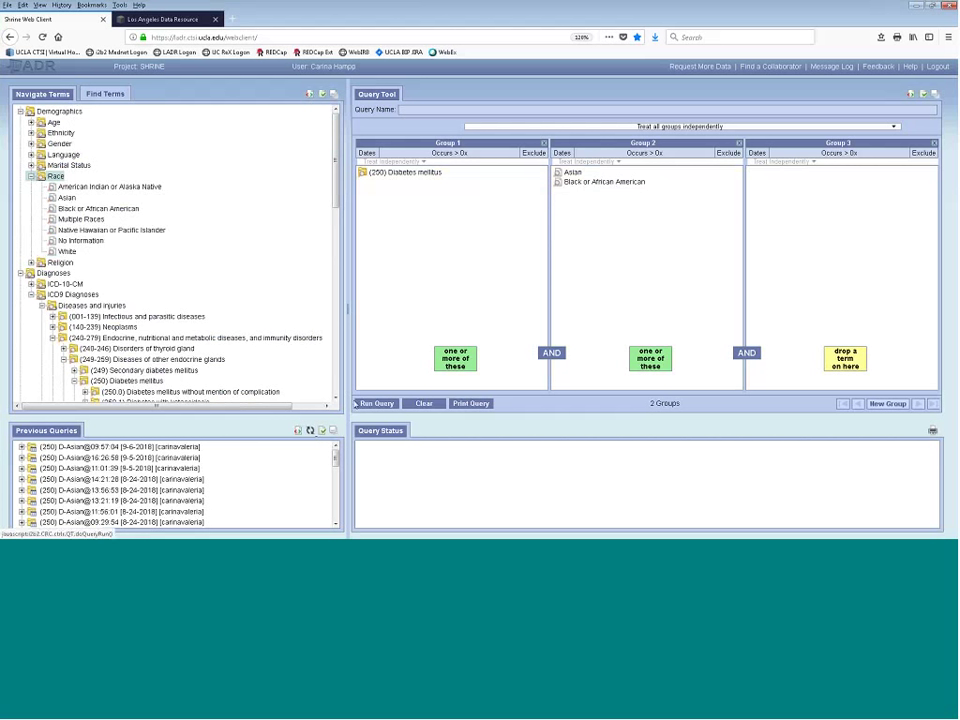
Step: Run the query as '(250) D-Asian@12:09:46' with the Number of patients result type
click(365, 404)
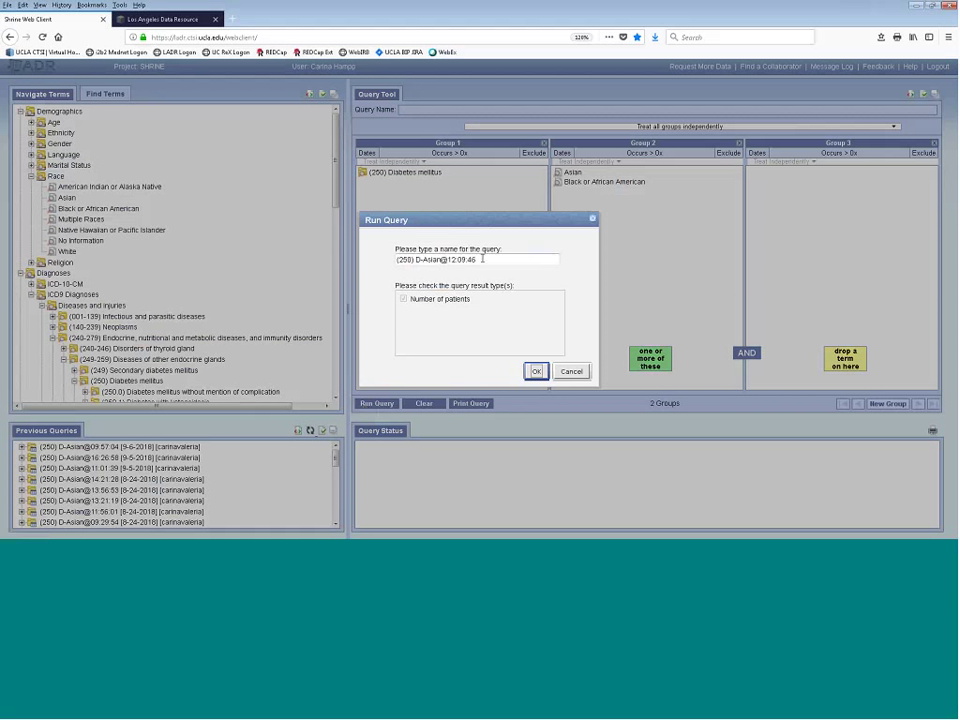
drag(482, 259, 397, 260)
click(382, 329)
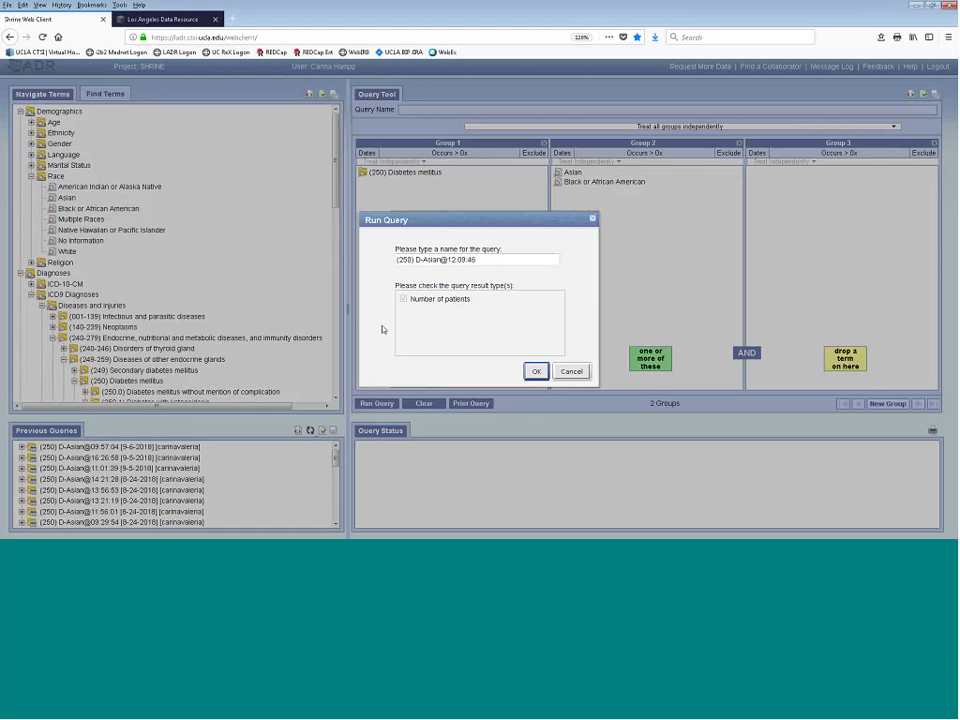
click(535, 373)
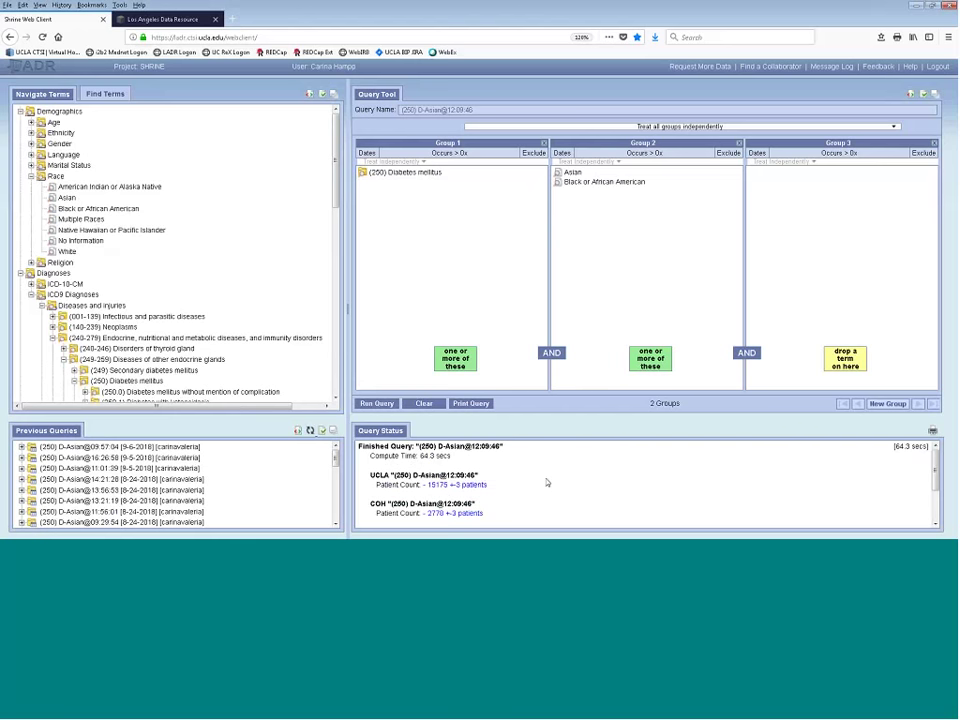
Step: Scroll the Query Status panel to review per-site counts, including CSMC 19945 and USC 3396
scroll(489, 491, down, 2)
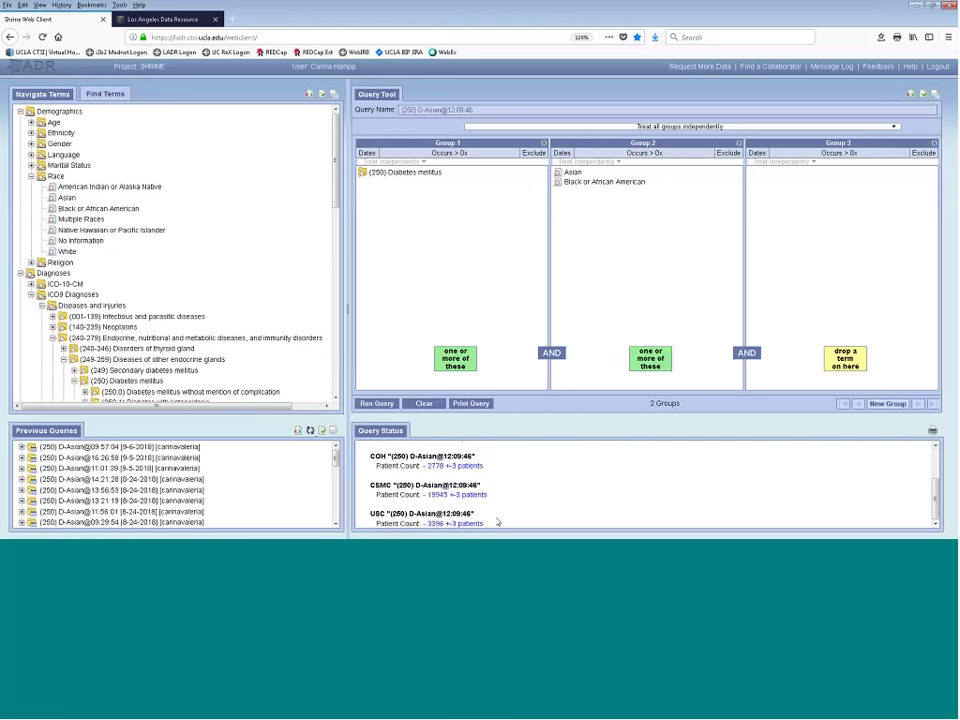
scroll(502, 518, up, 2)
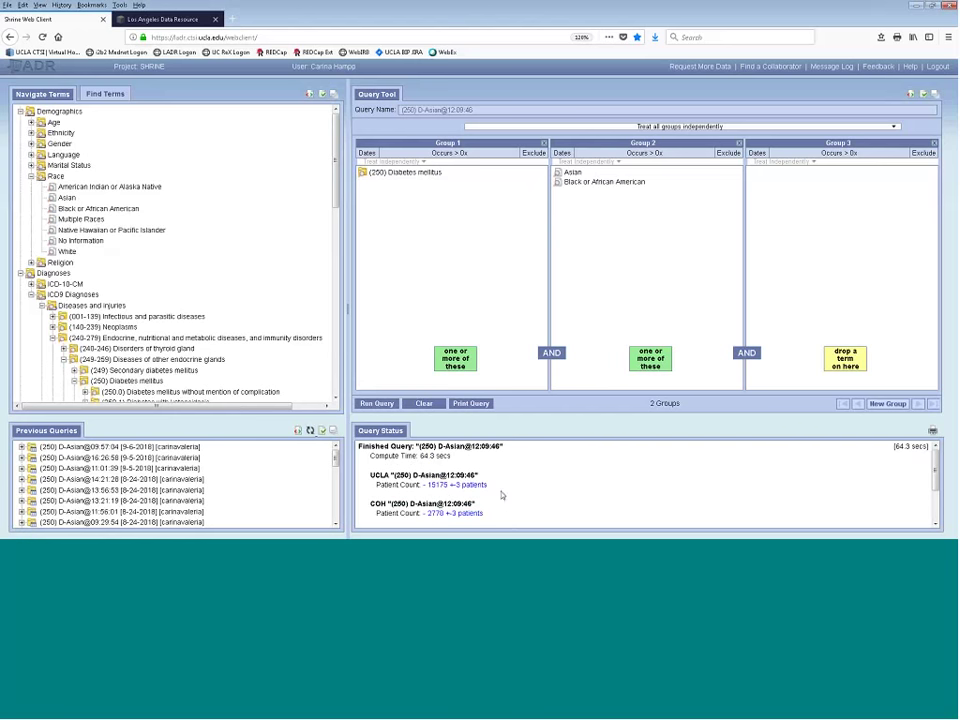
scroll(502, 506, down, 3)
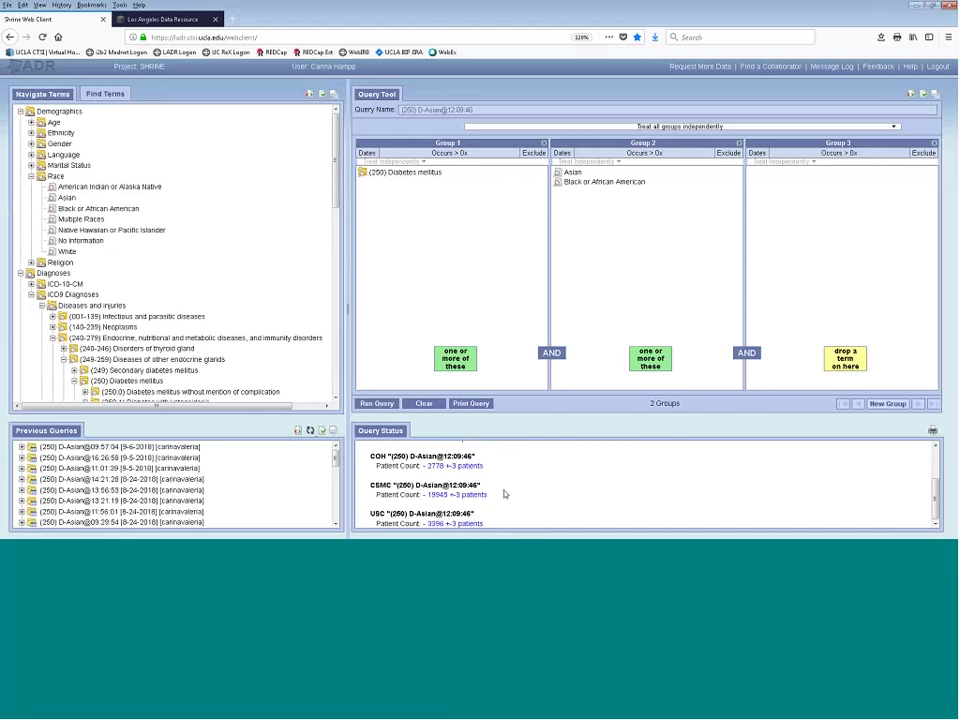
scroll(506, 493, up, 3)
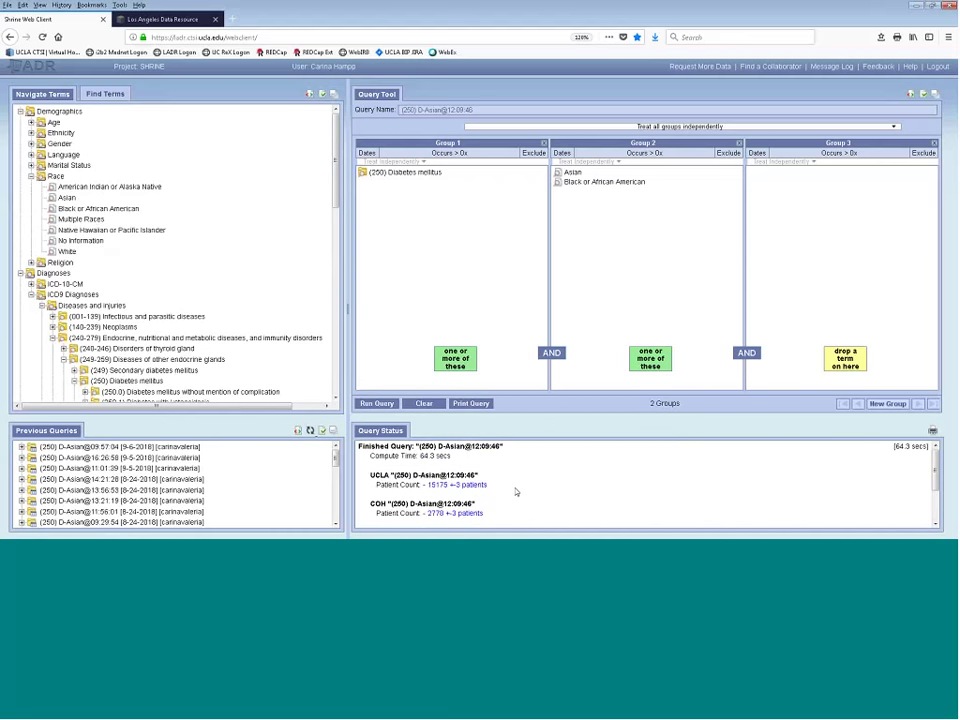